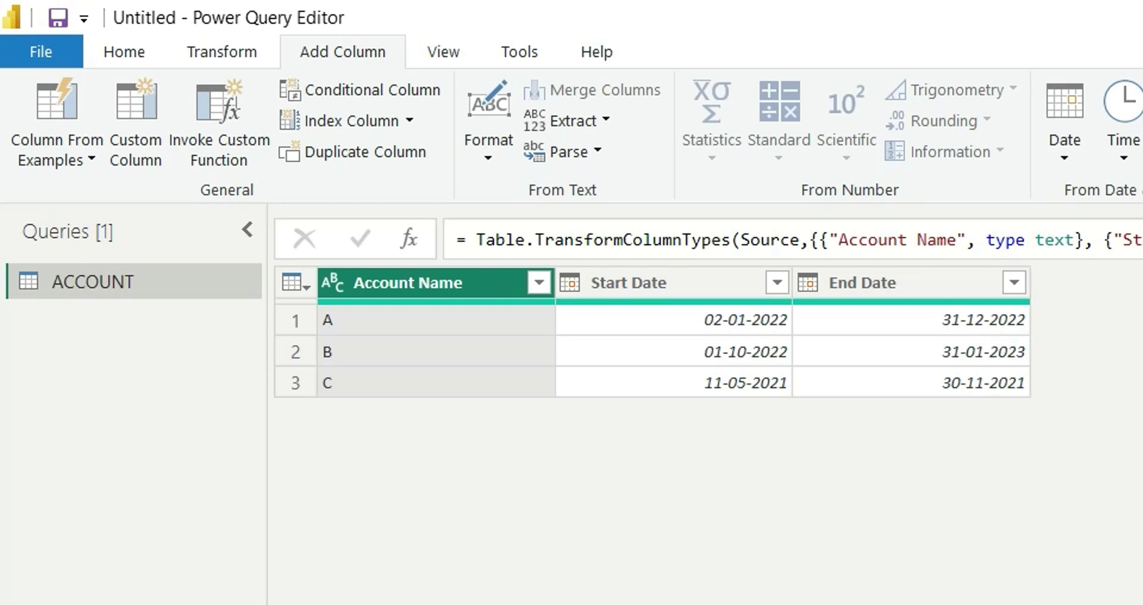
Start a custom column named Date with formula {Number.From([Start Date]).
click(135, 125)
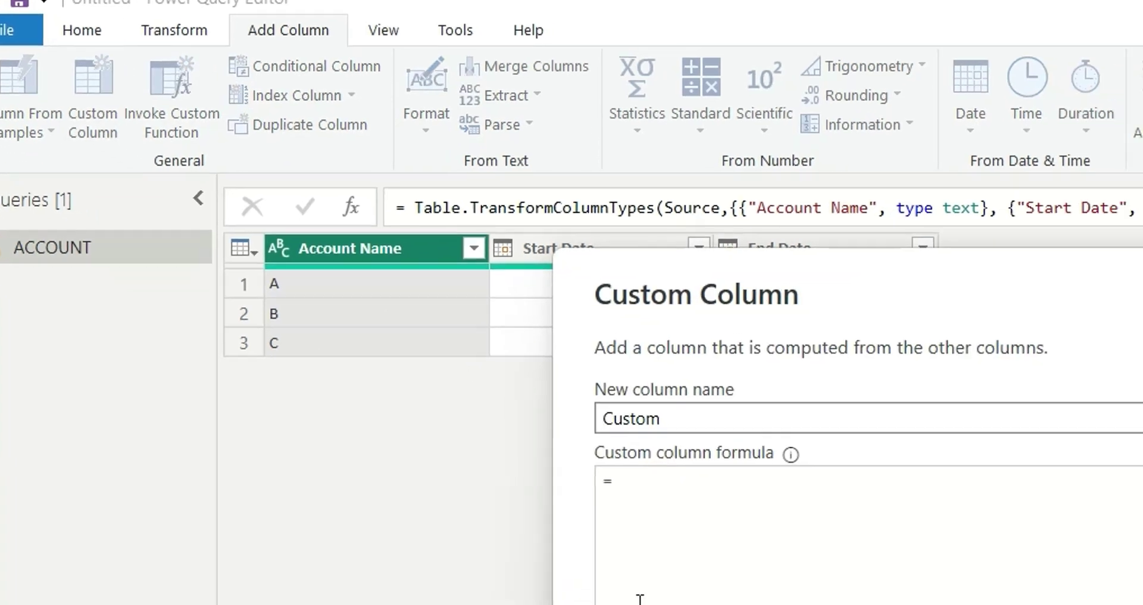
double_click(640, 425)
text(Da)
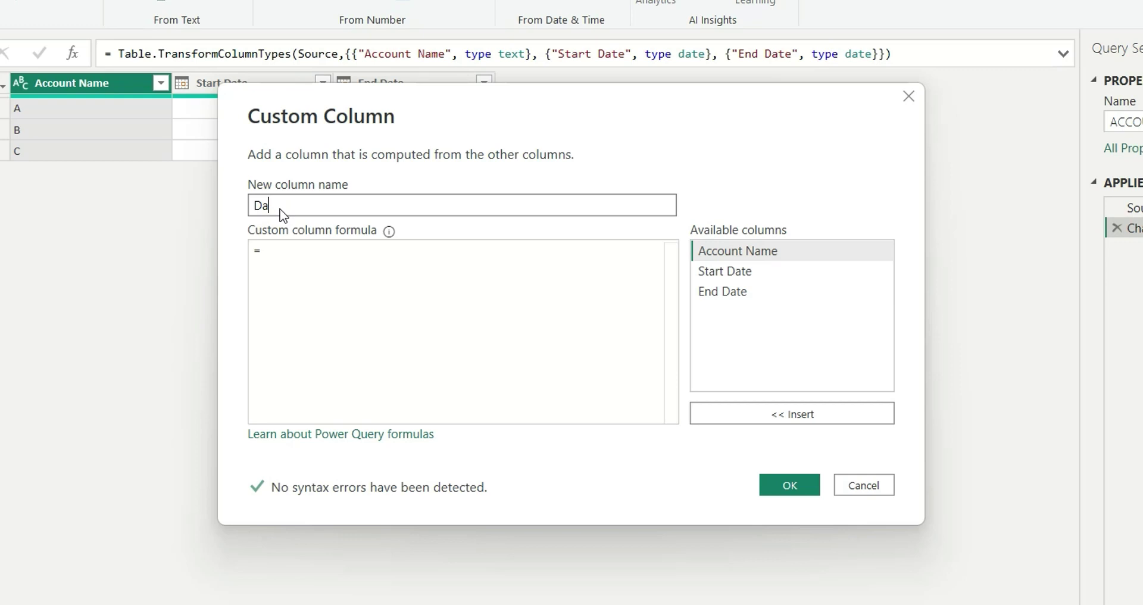
text(te)
click(311, 258)
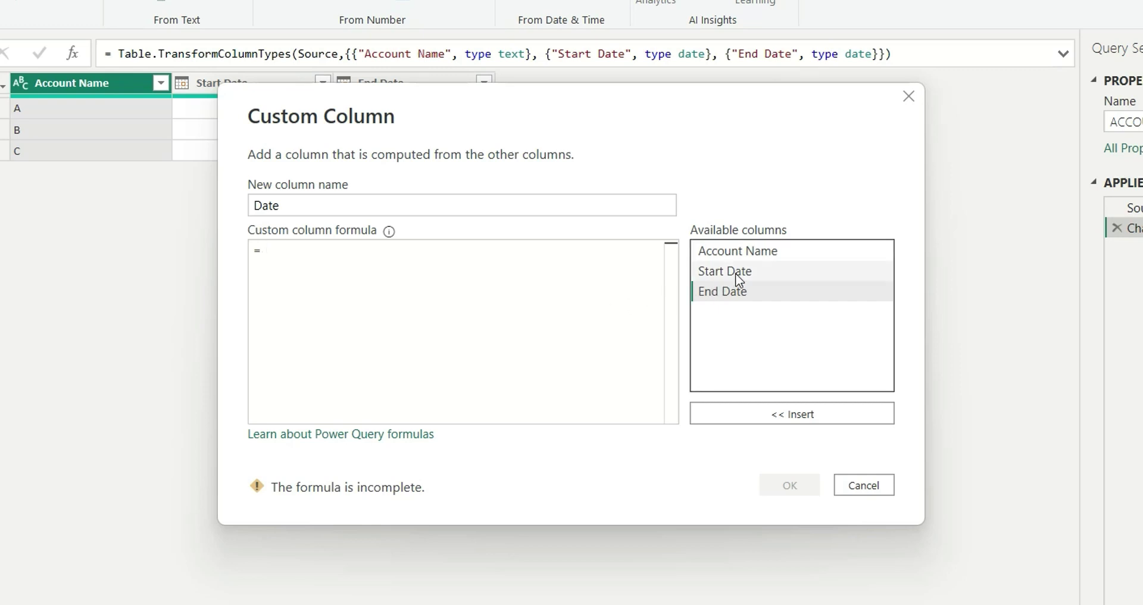
text({)
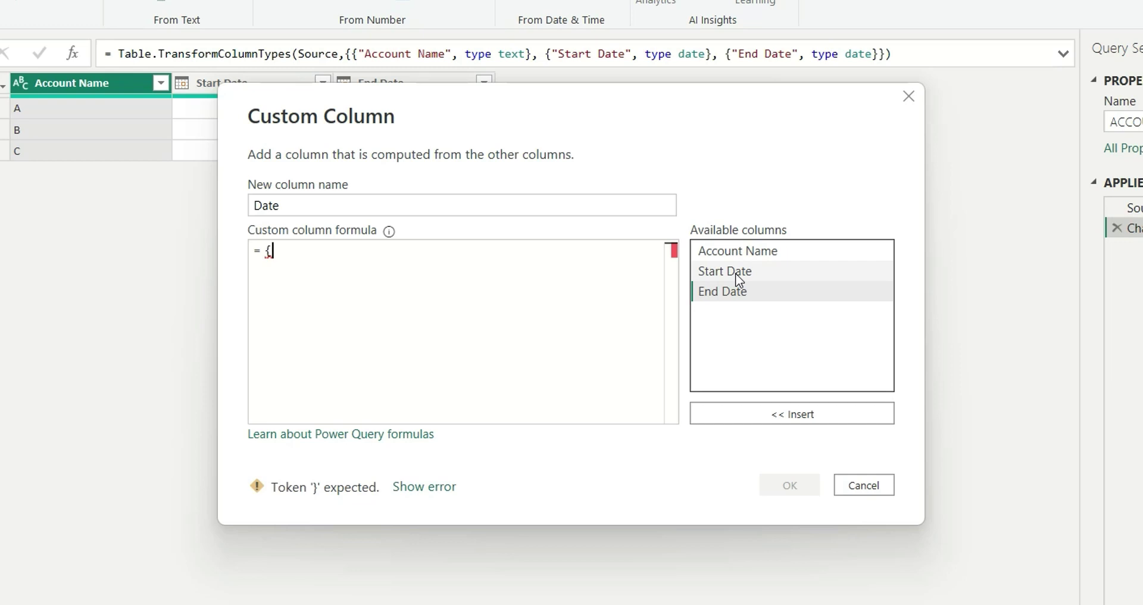
text(Nu)
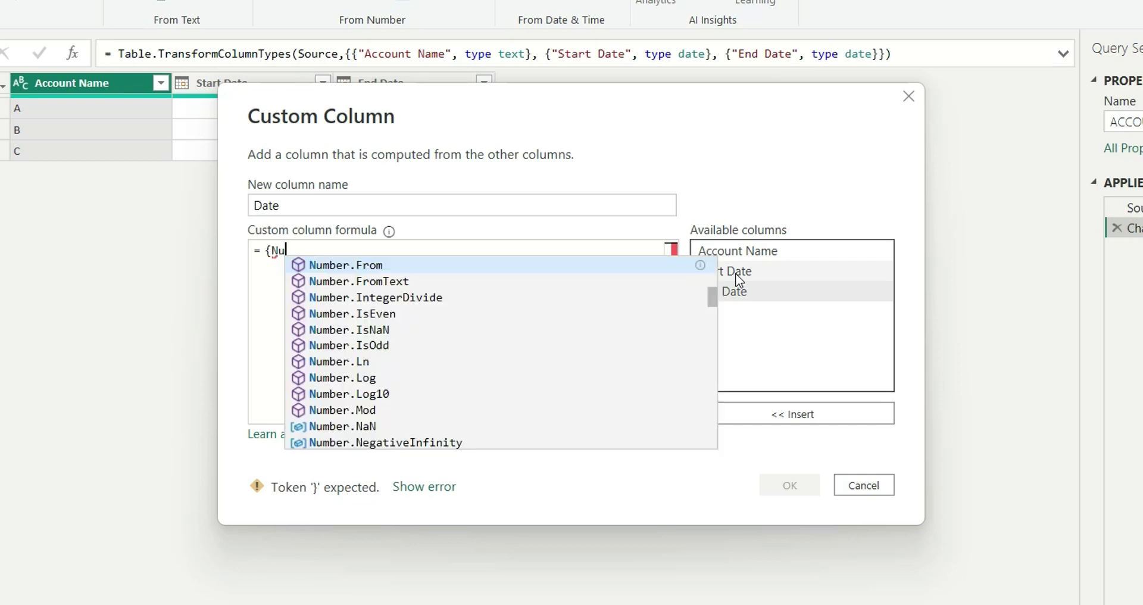
text(mber)
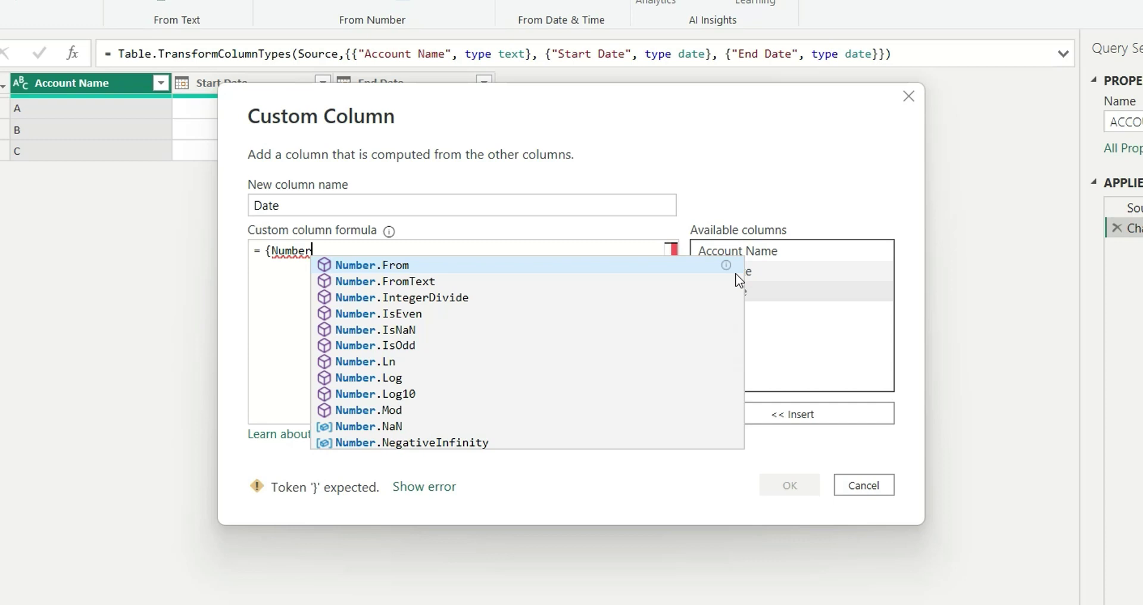
key(Tab)
text(()
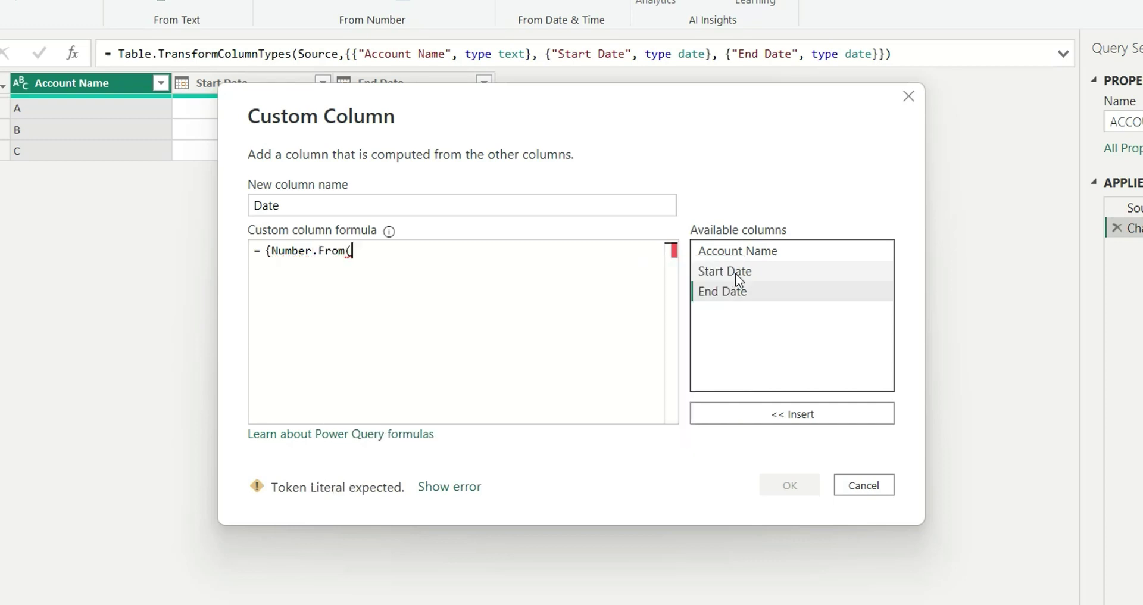
click(741, 272)
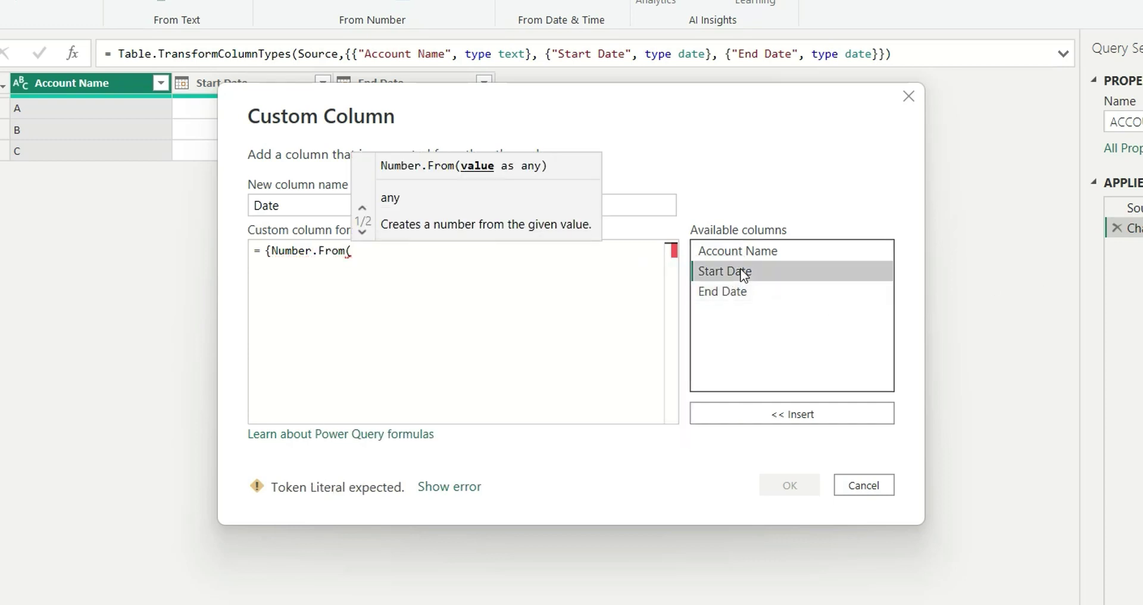
double_click(743, 273)
Finish the formula as {Number.From([Start Date])..Number.From([End Date])} and create the column.
text())
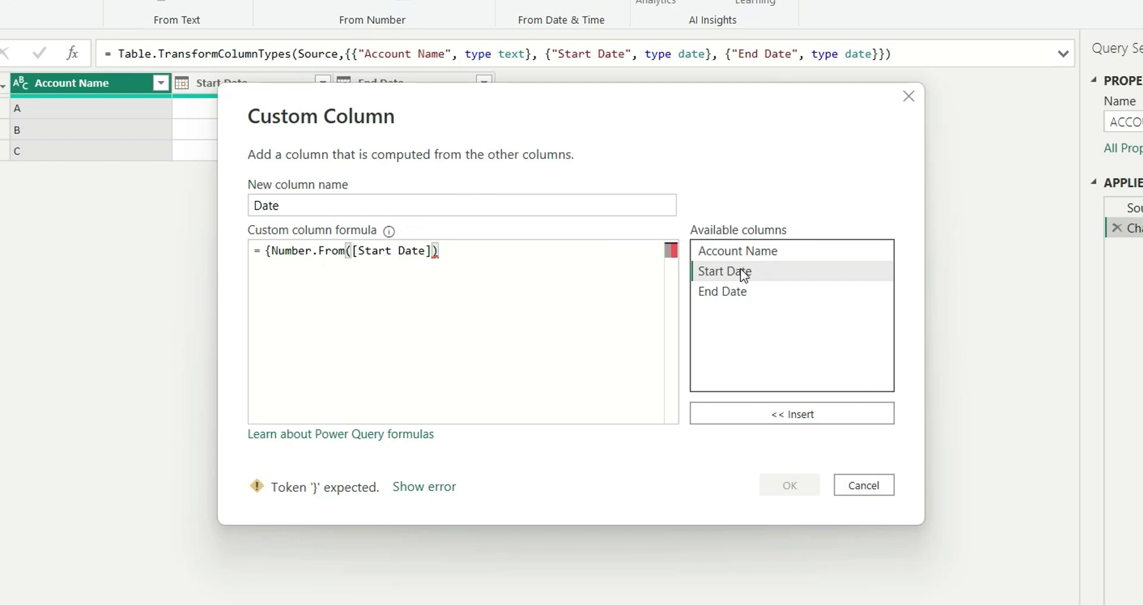
text(..)
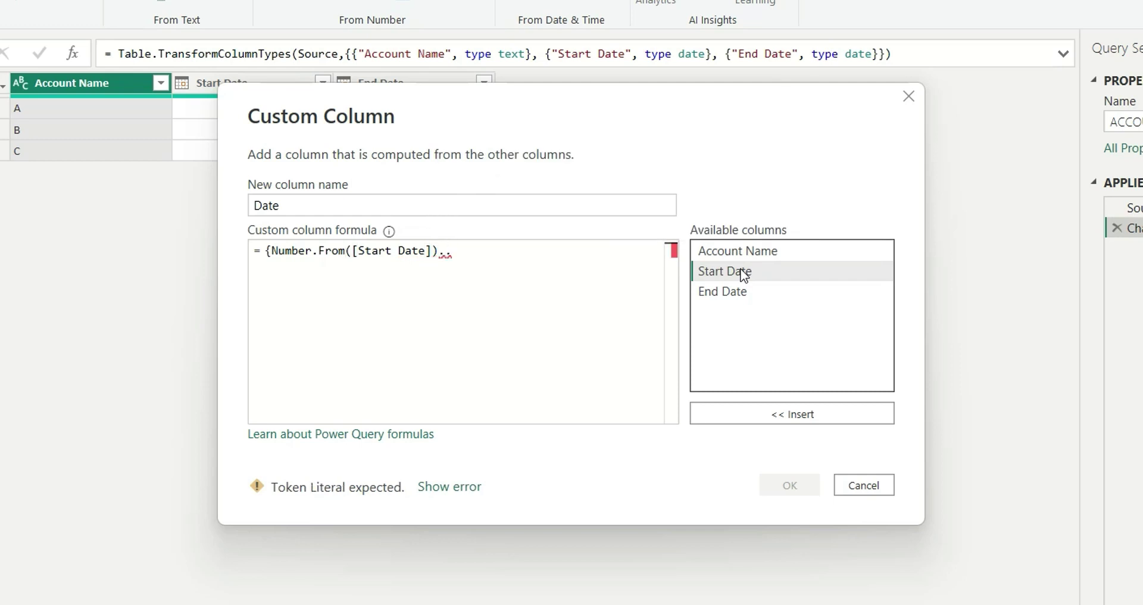
text(Numbe)
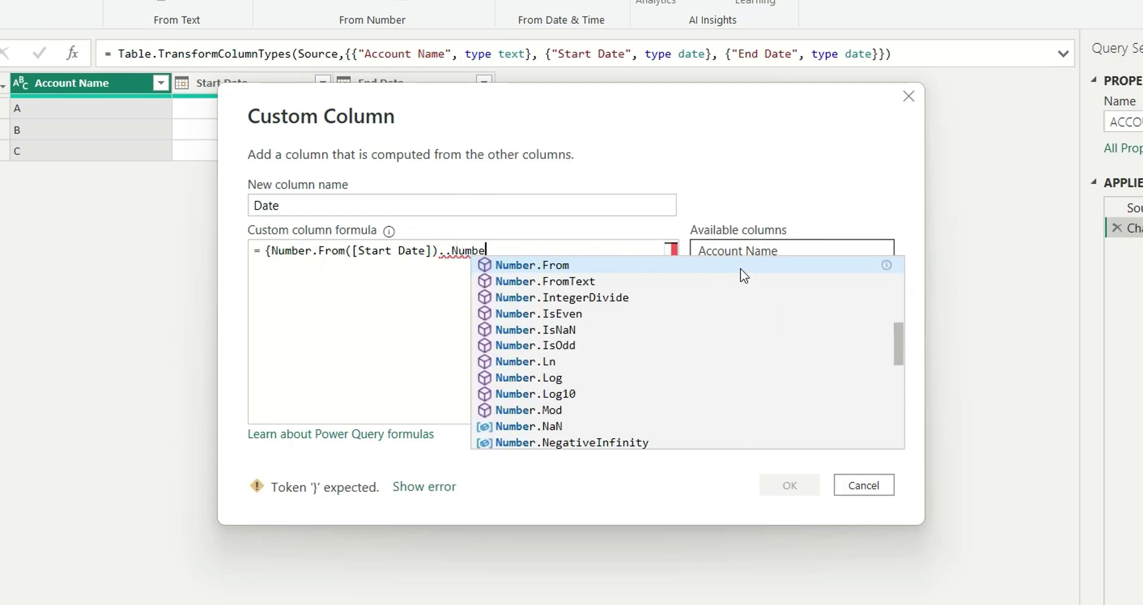
key(Tab)
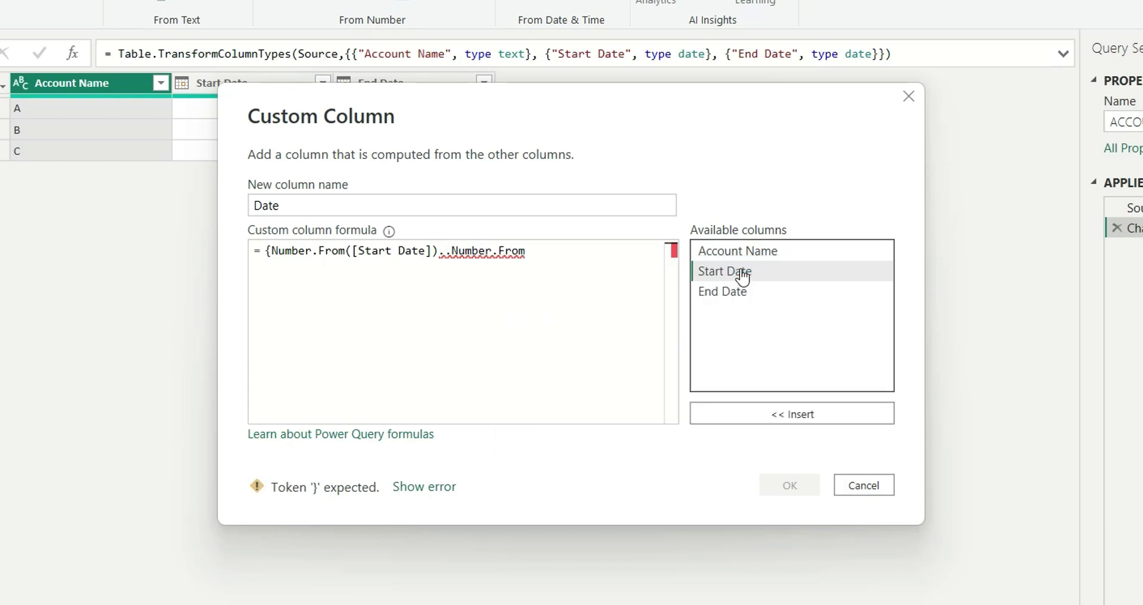
text(()
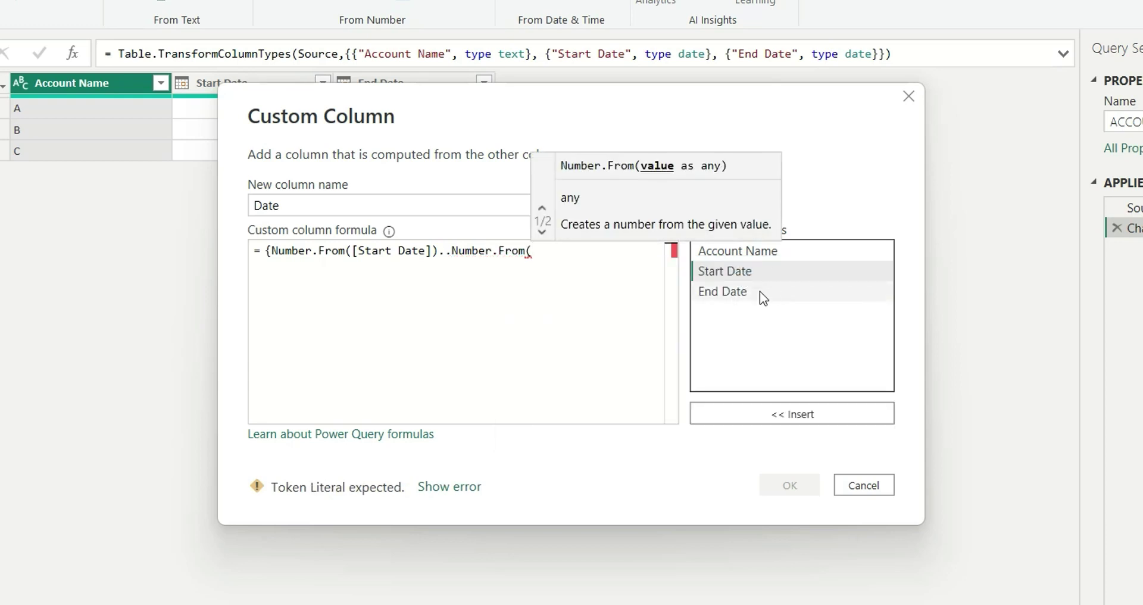
double_click(759, 291)
text())
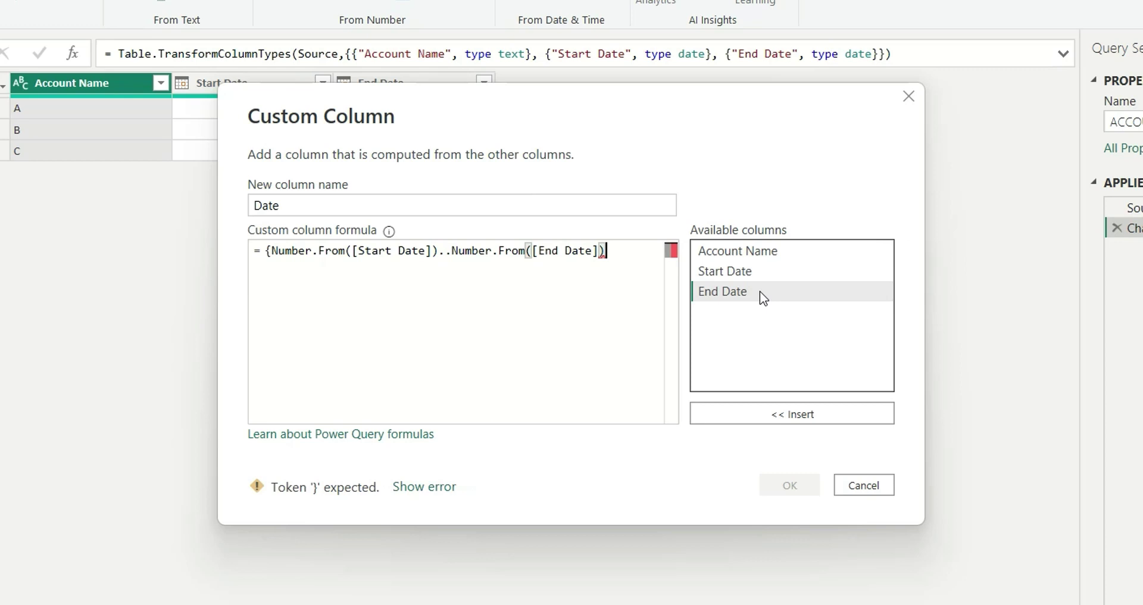
text(})
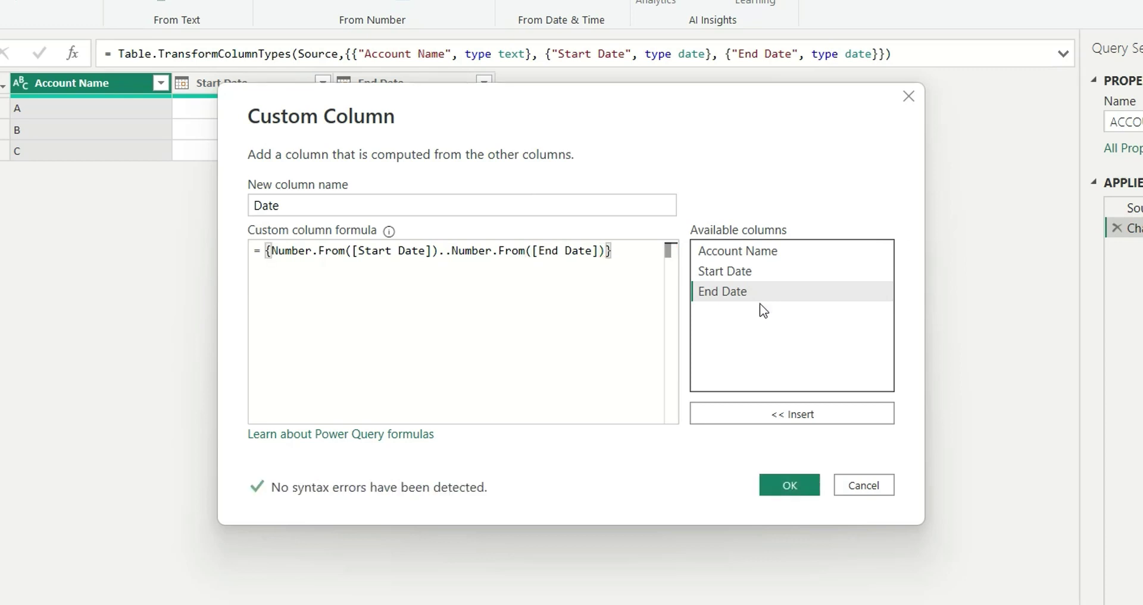
click(791, 483)
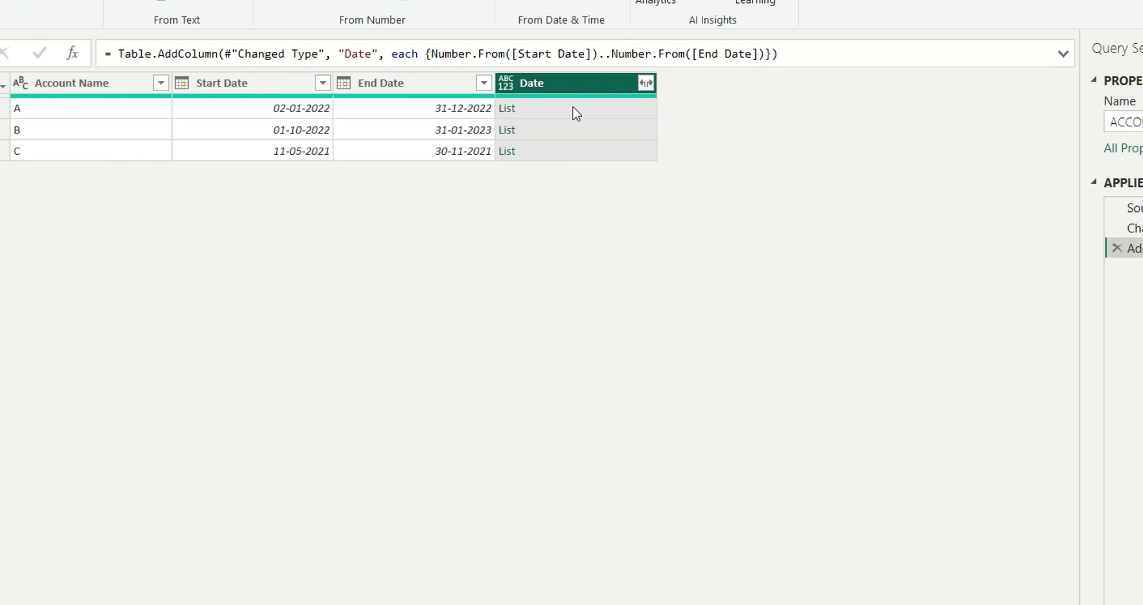
Expand the Date lists to new rows, one row per day.
click(573, 108)
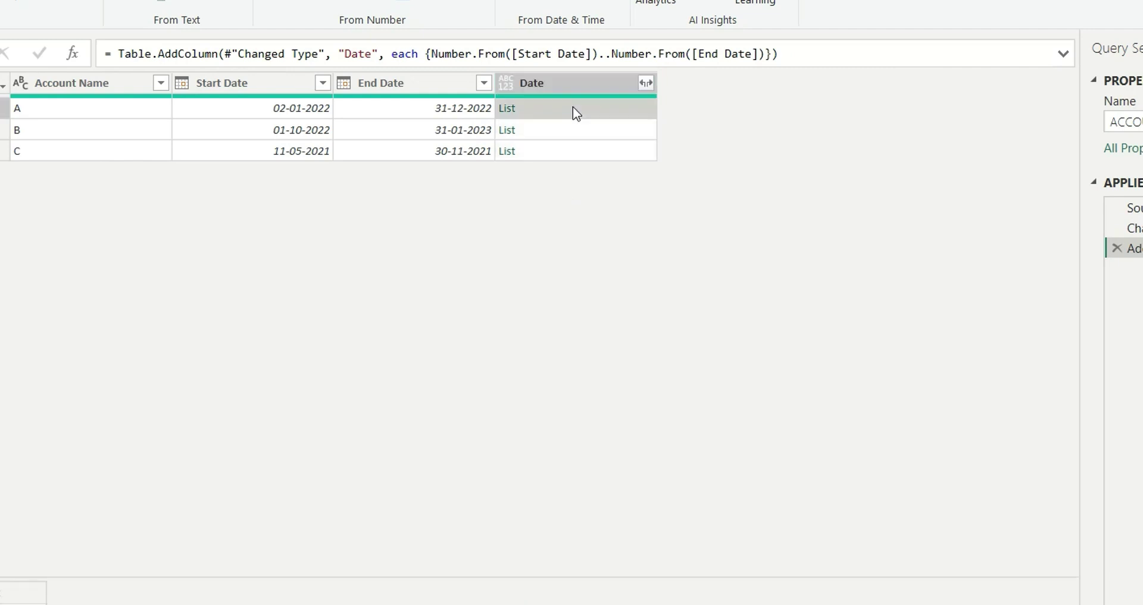
click(645, 84)
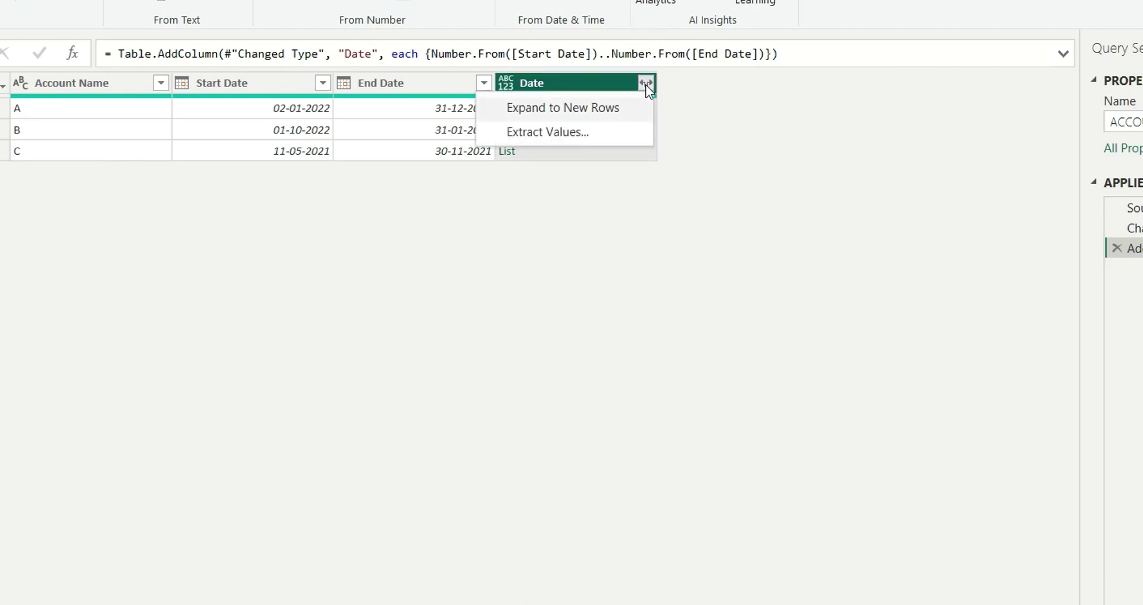
click(553, 107)
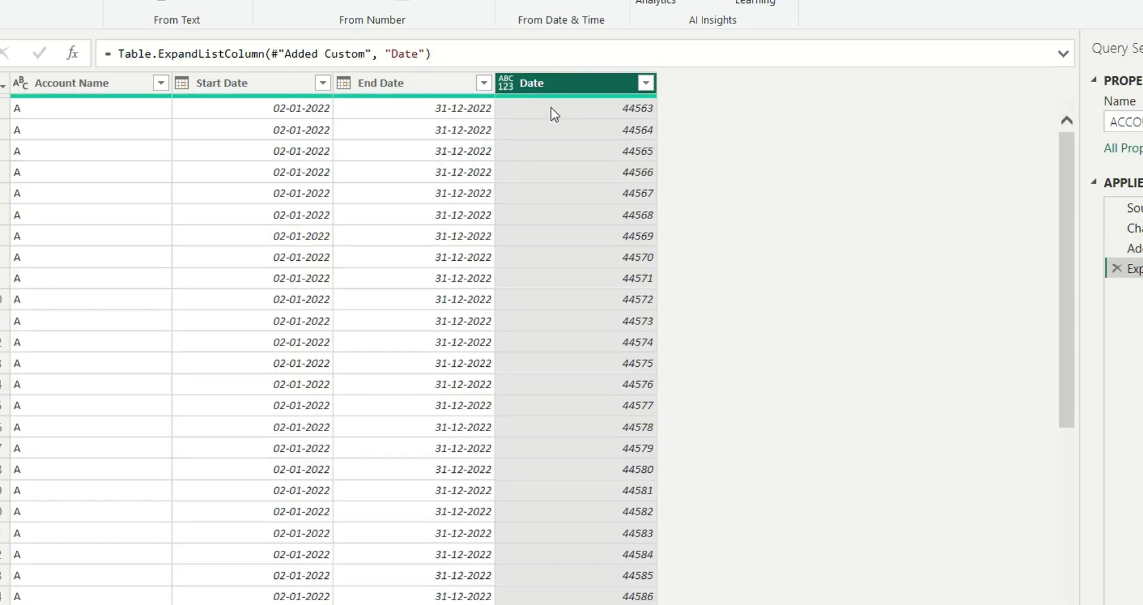
Change the Date column's type from number to Date.
click(504, 83)
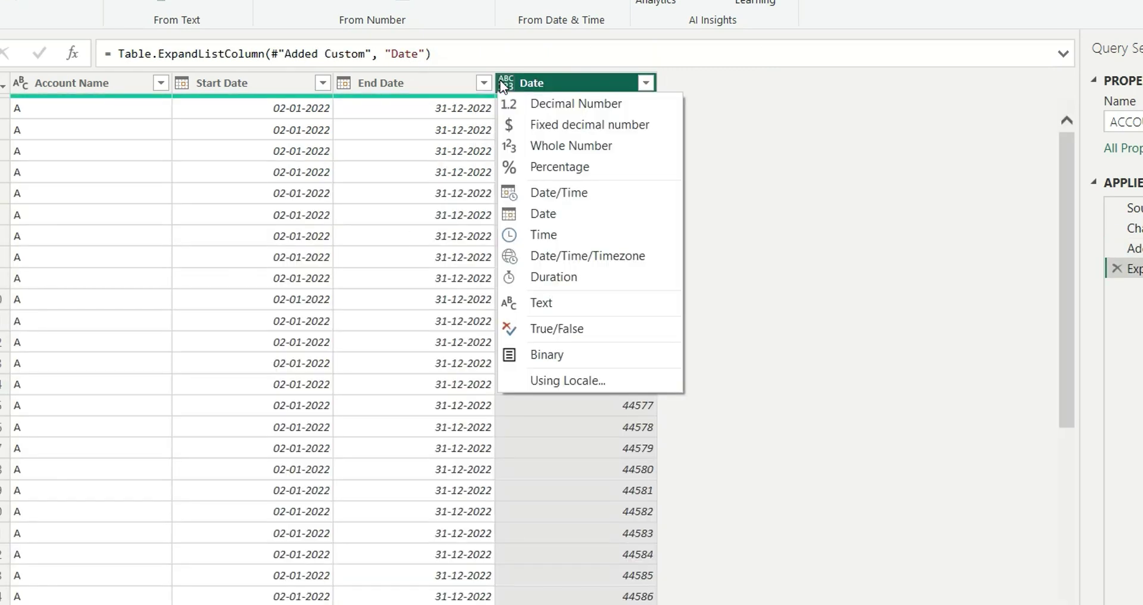
click(559, 213)
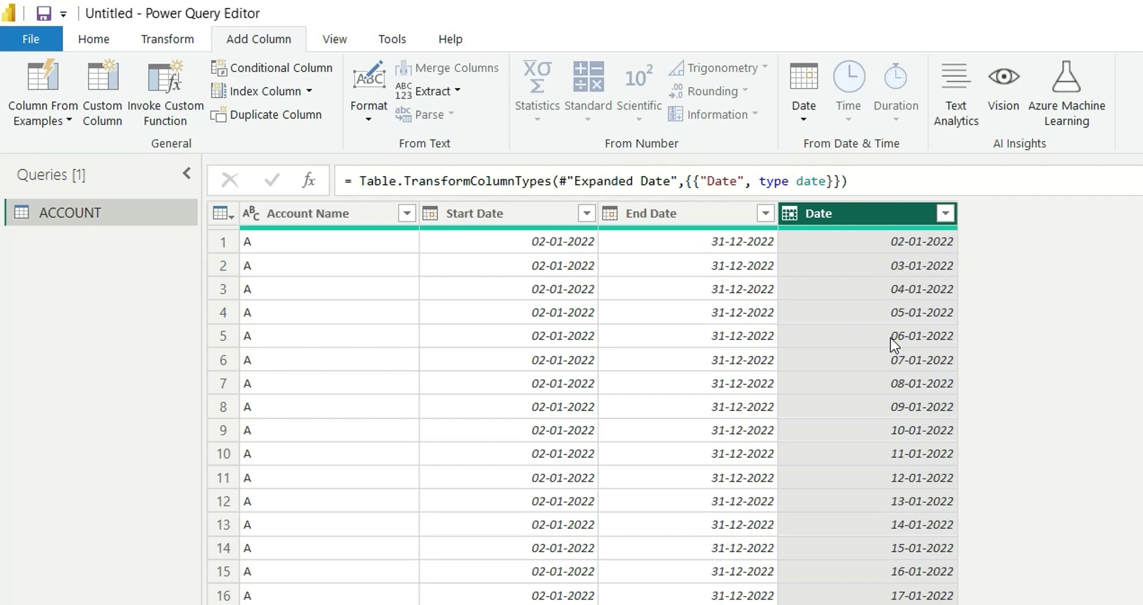
scroll(889, 462, down, 20)
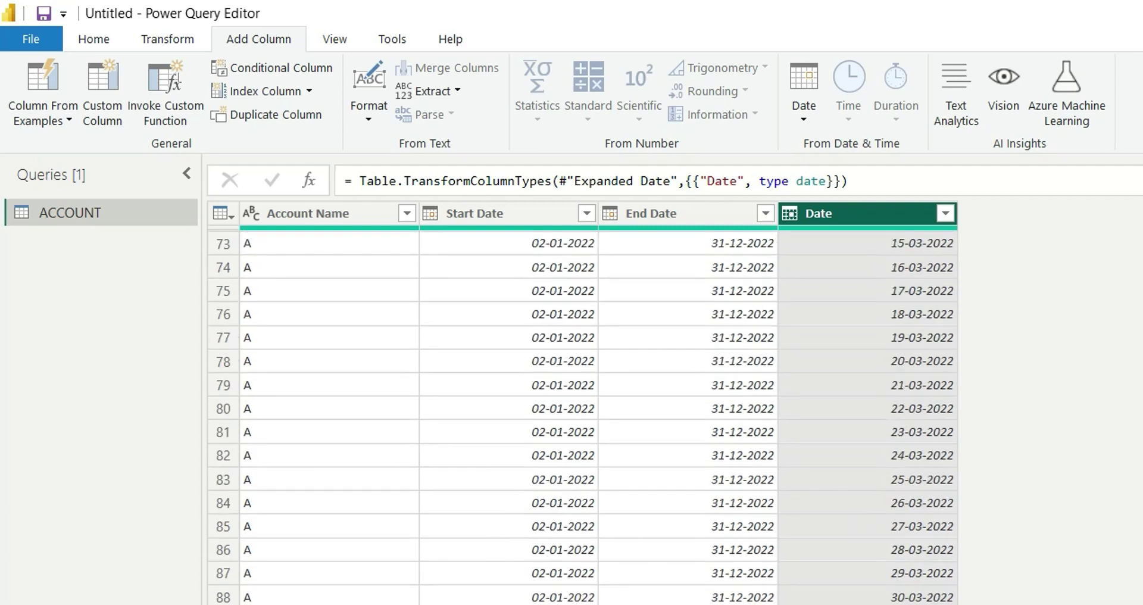
scroll(583, 416, down, 20)
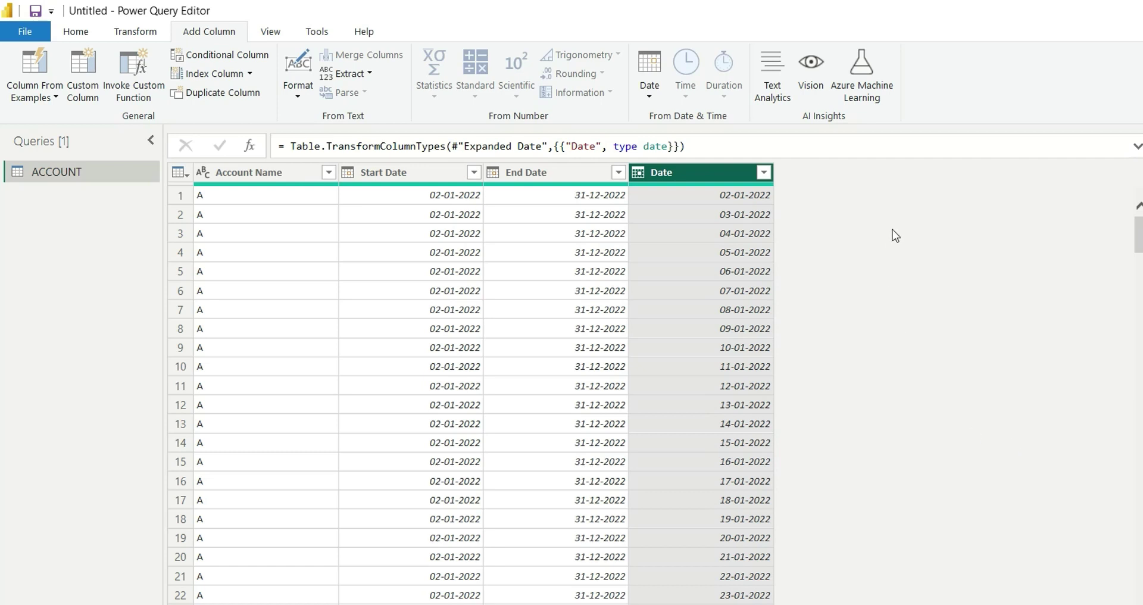
Add an End of Month column from Date, showing 31-01-2022 for January days.
click(645, 94)
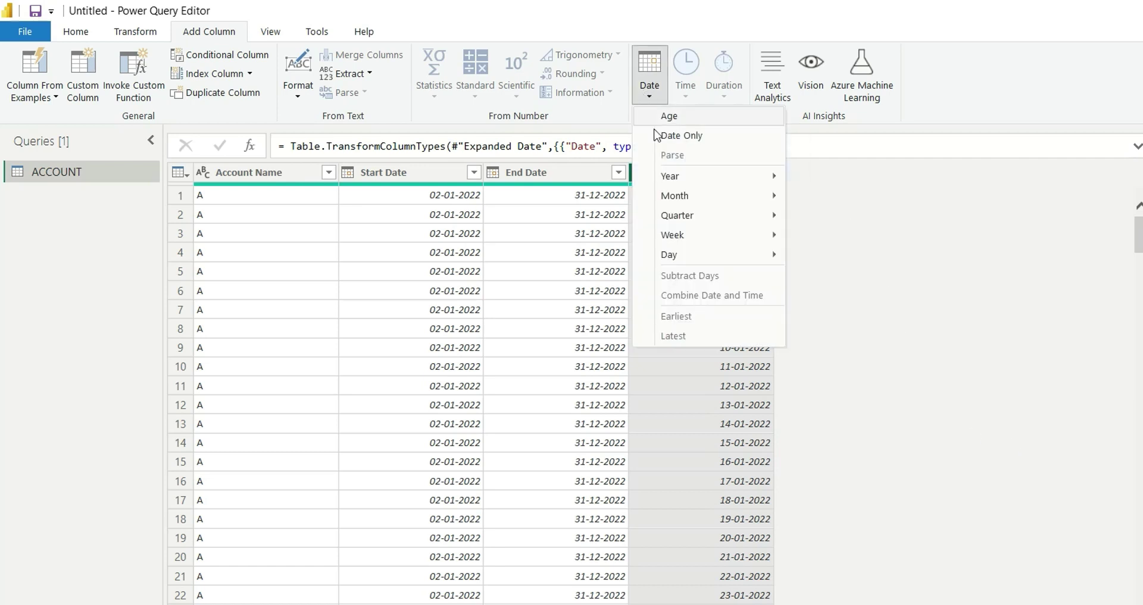
mouse_move(693, 199)
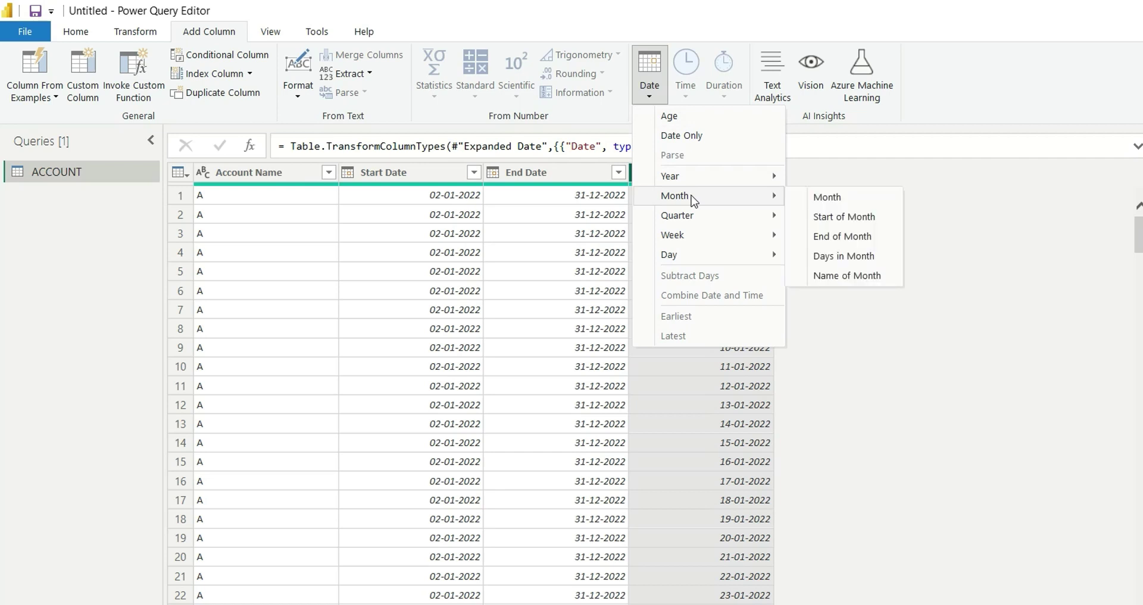
click(849, 237)
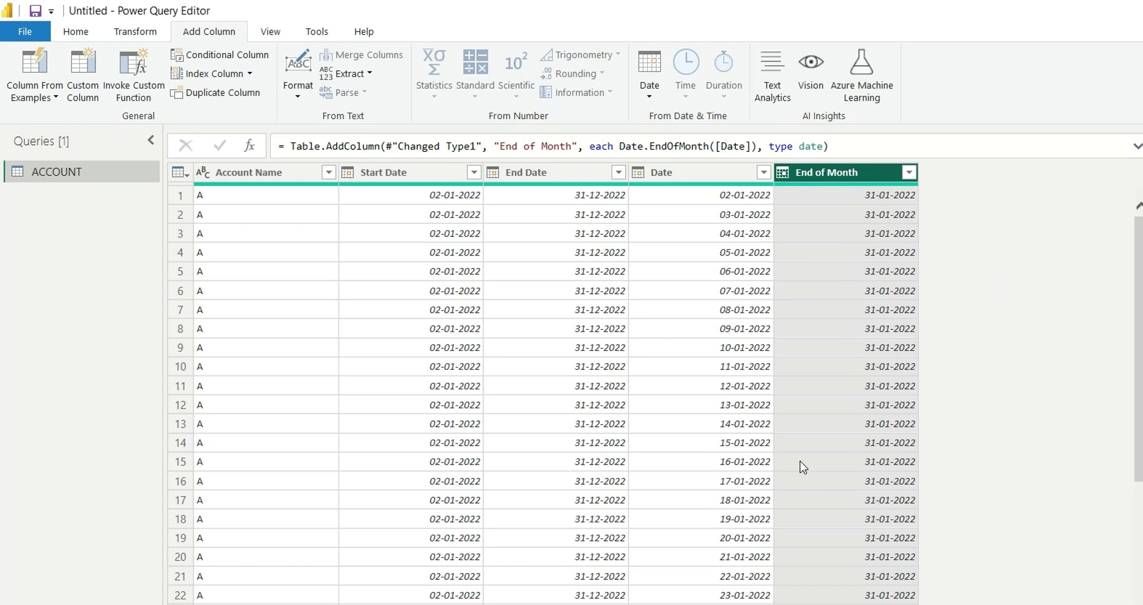
click(685, 168)
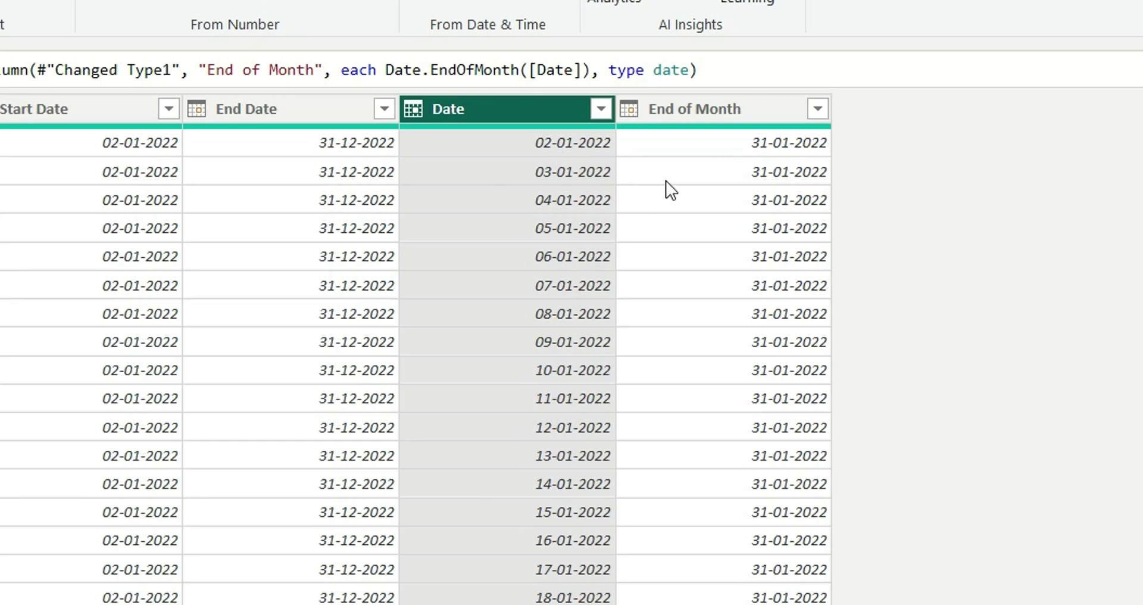
scroll(494, 394, down, 15)
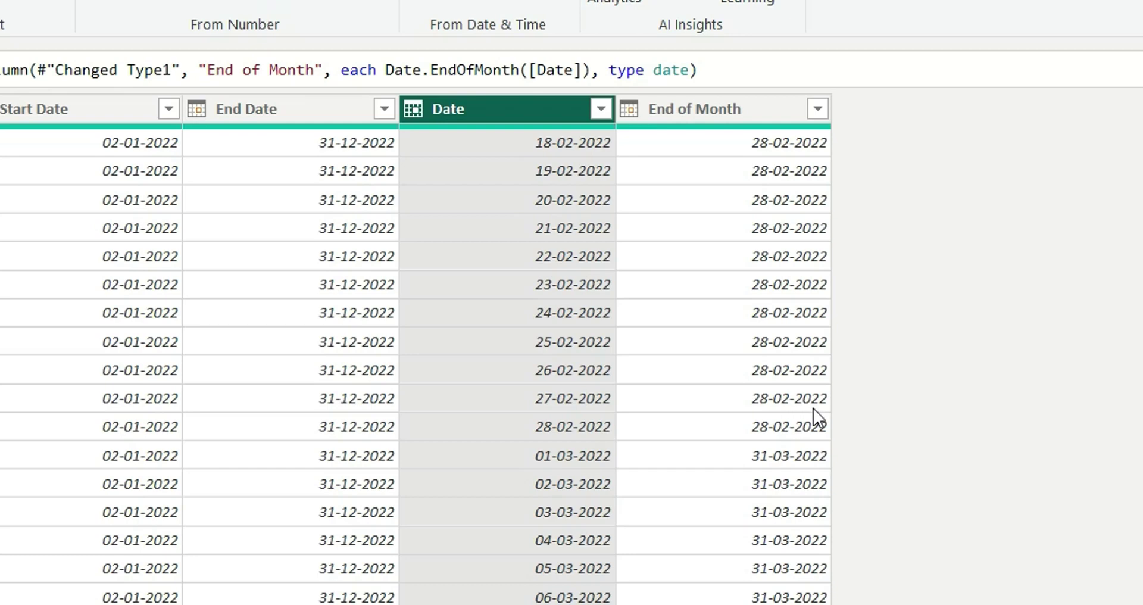
scroll(732, 234, up, 15)
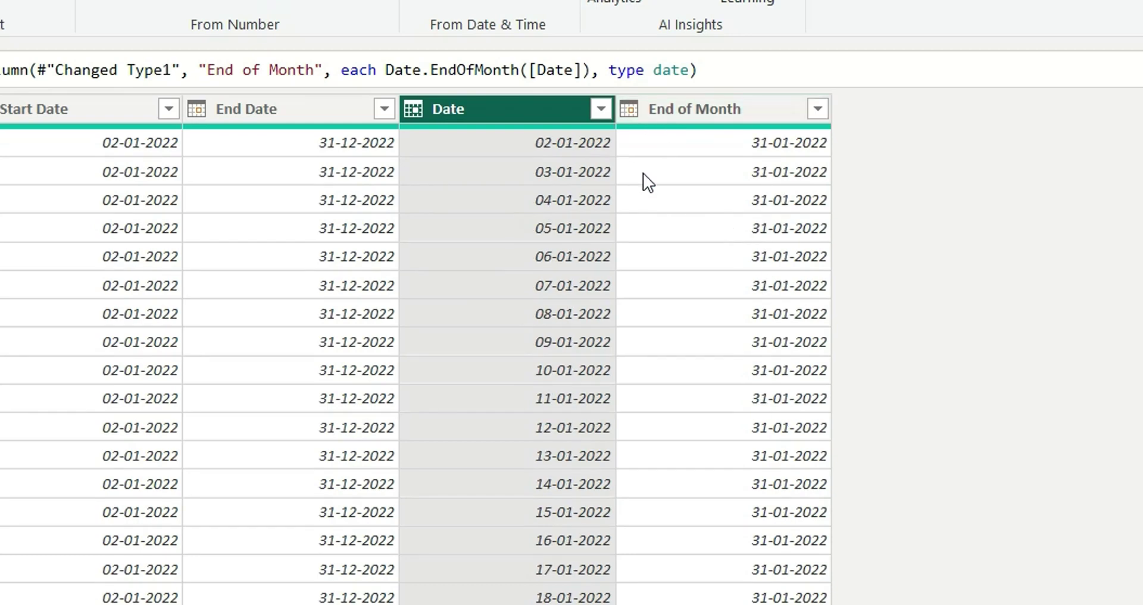
click(622, 326)
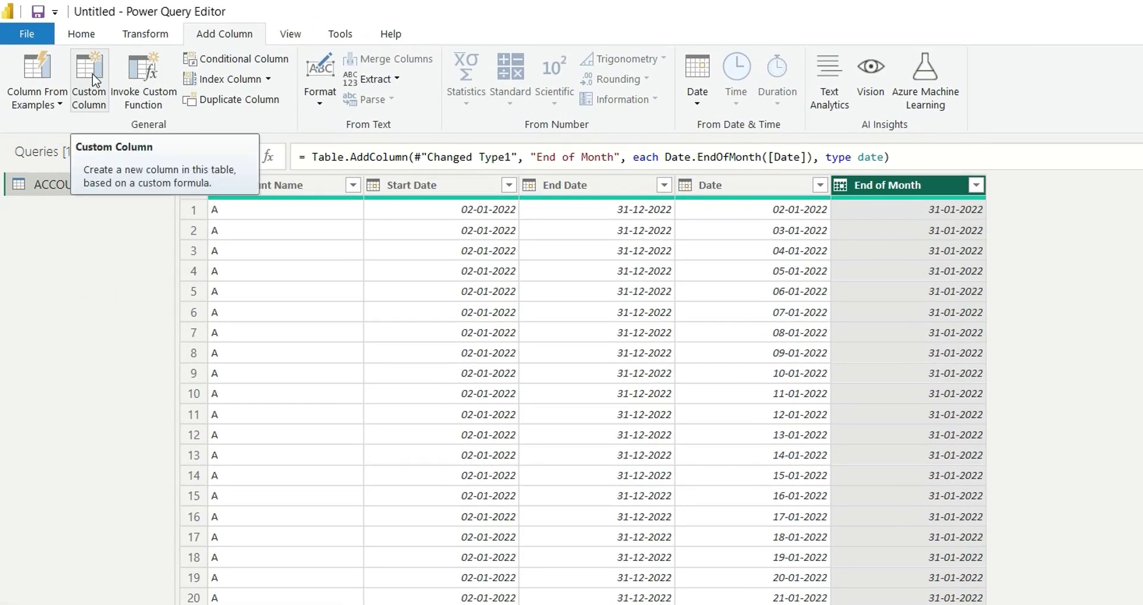
Name the custom column Condition with formula if [Date] = [End of Month] then 1 else 0.
click(93, 76)
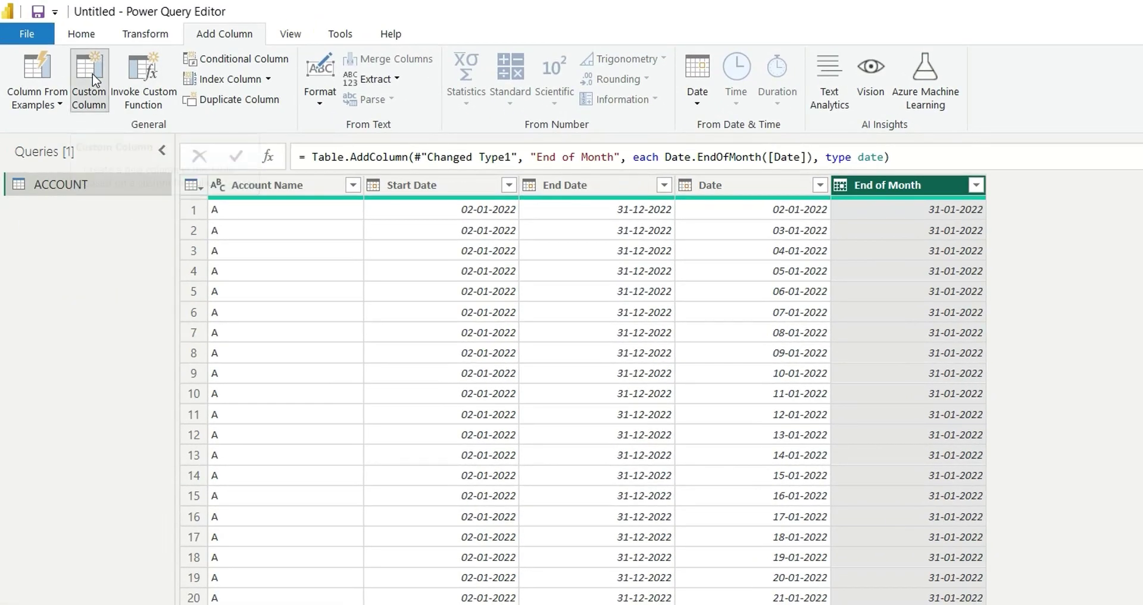
double_click(470, 302)
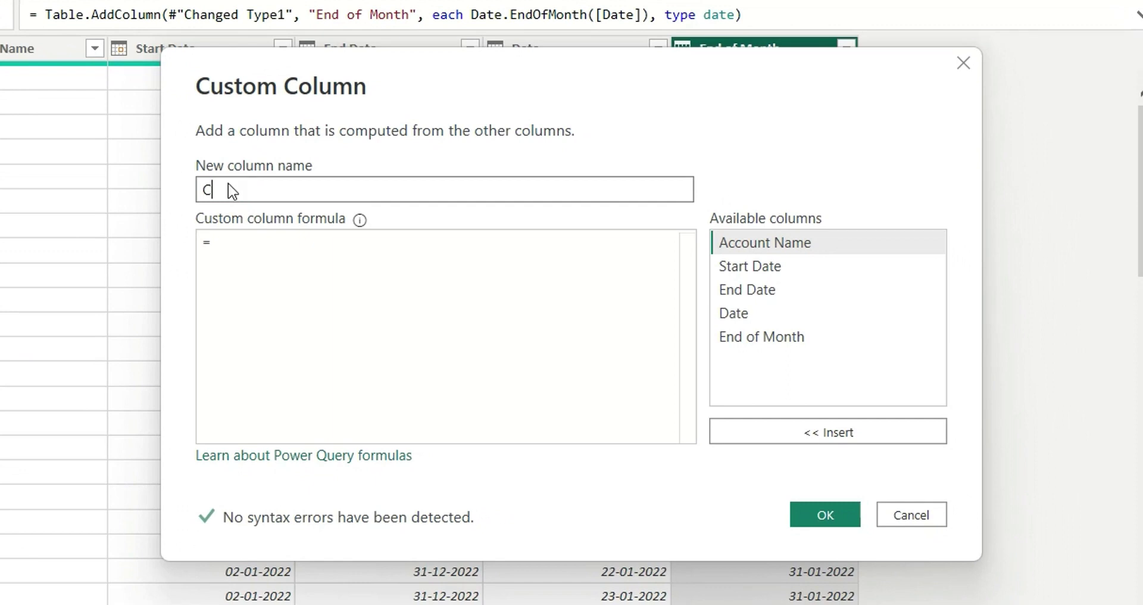
text(Condition)
click(247, 237)
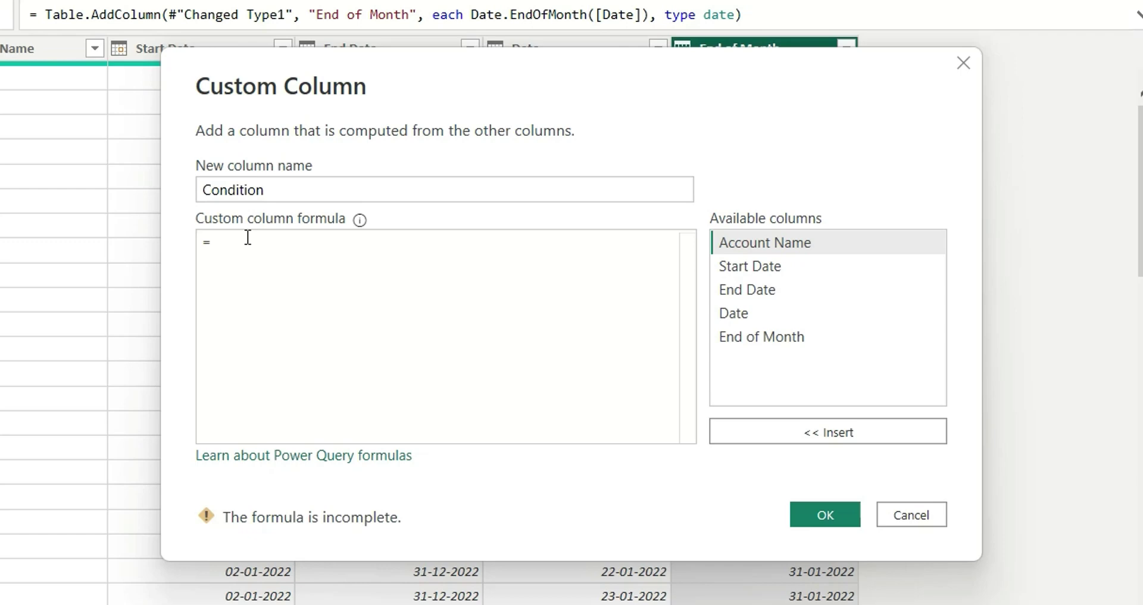
text(if)
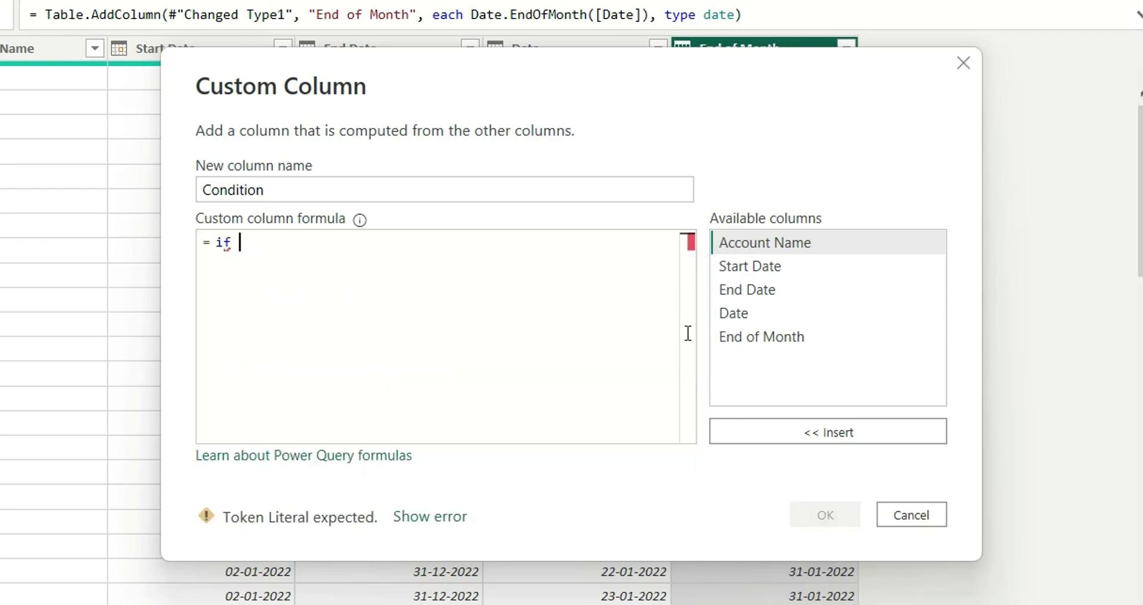
double_click(755, 319)
click(437, 311)
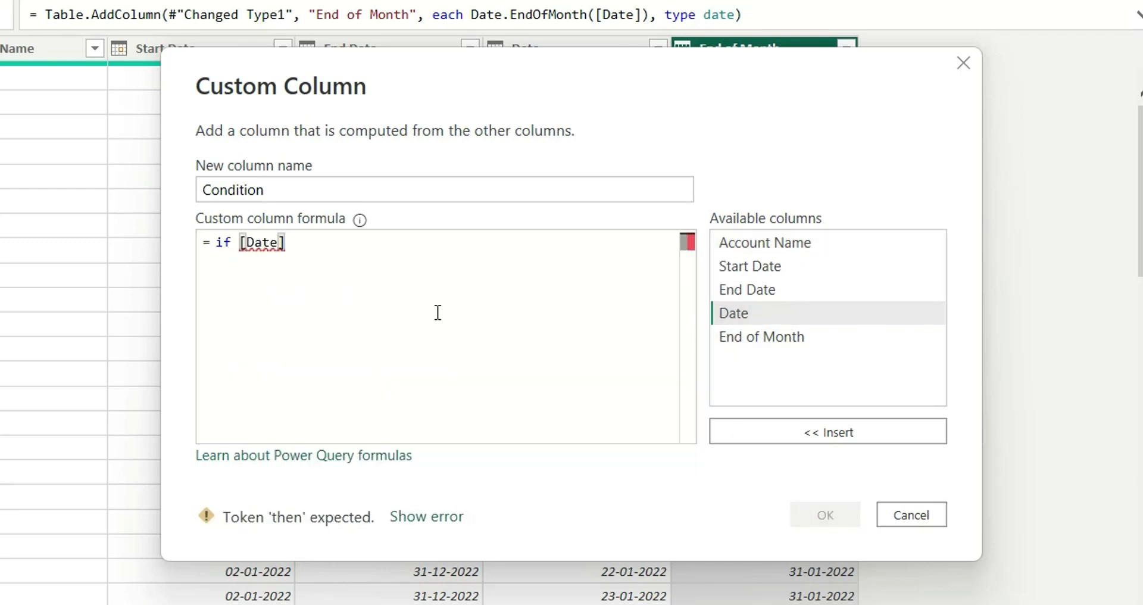
text(=)
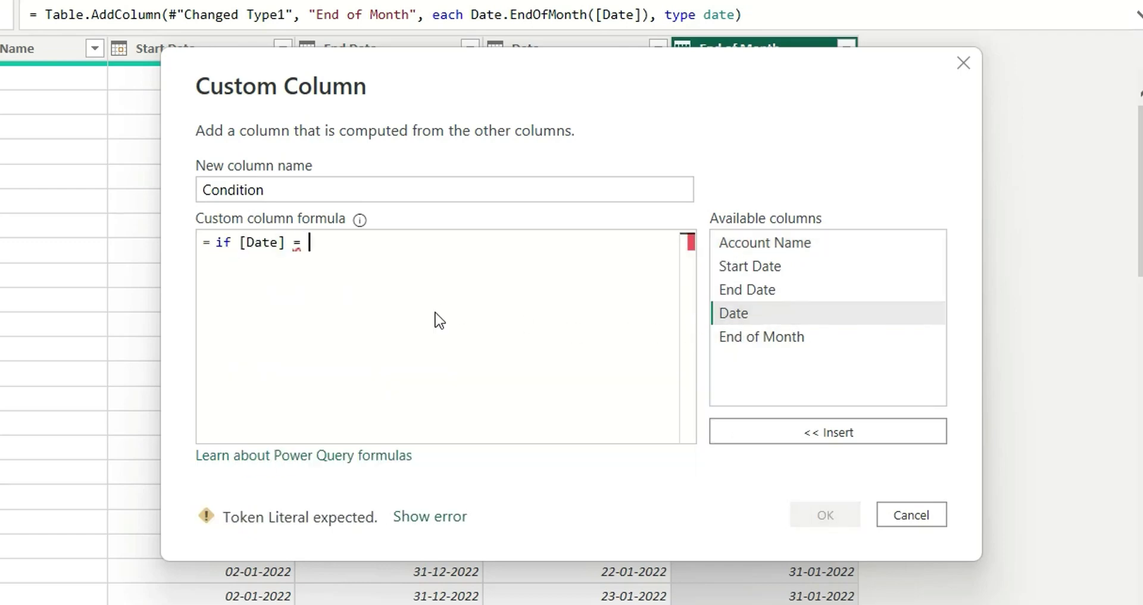
double_click(755, 346)
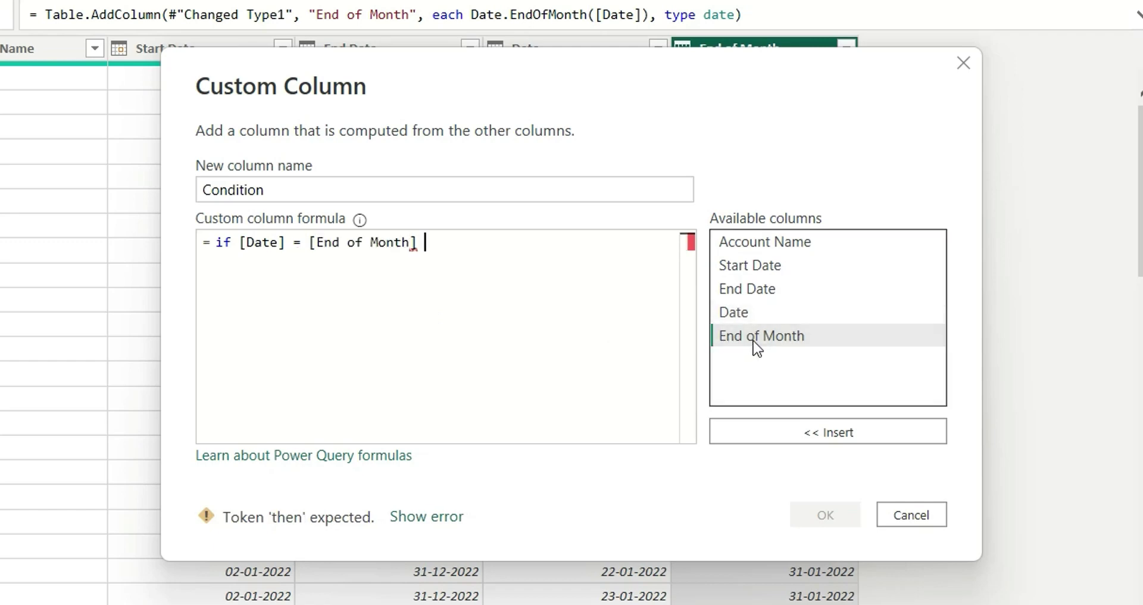
text(then )
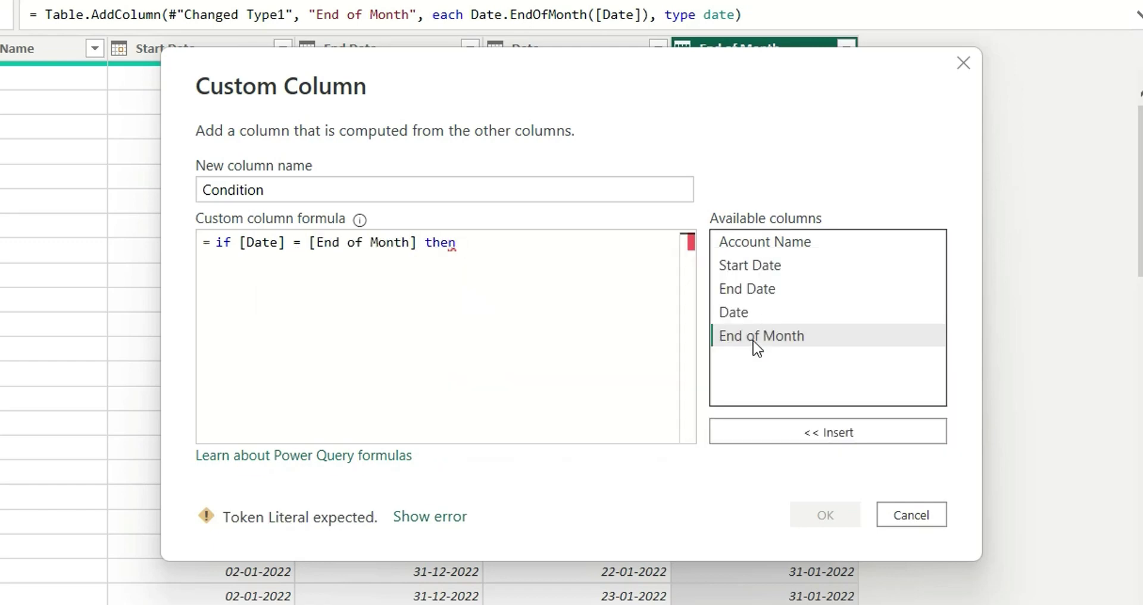
text(1 else)
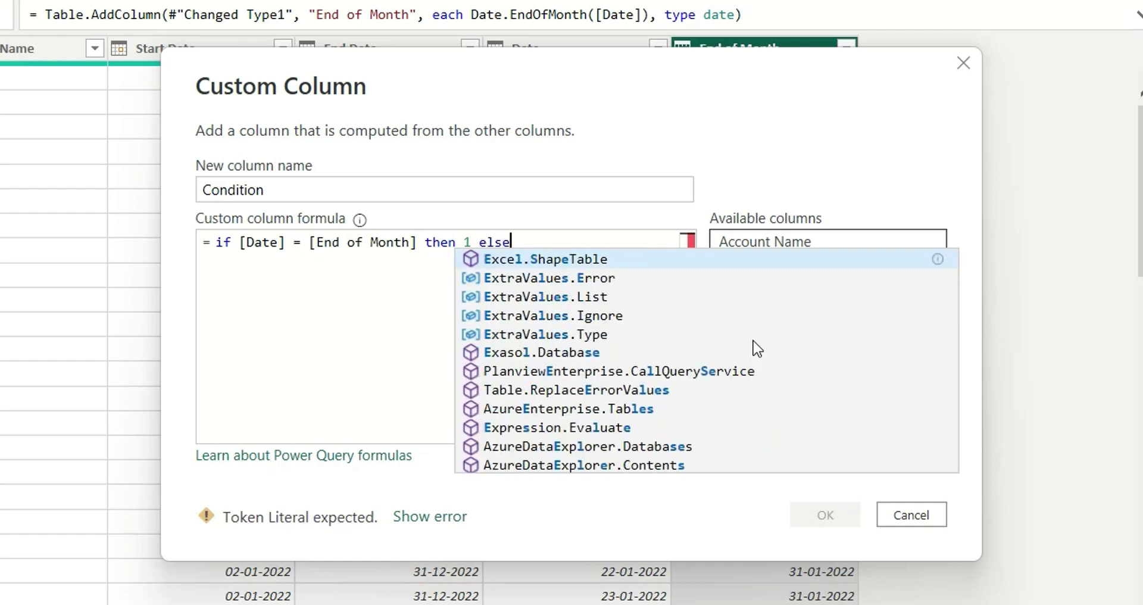
text( 0)
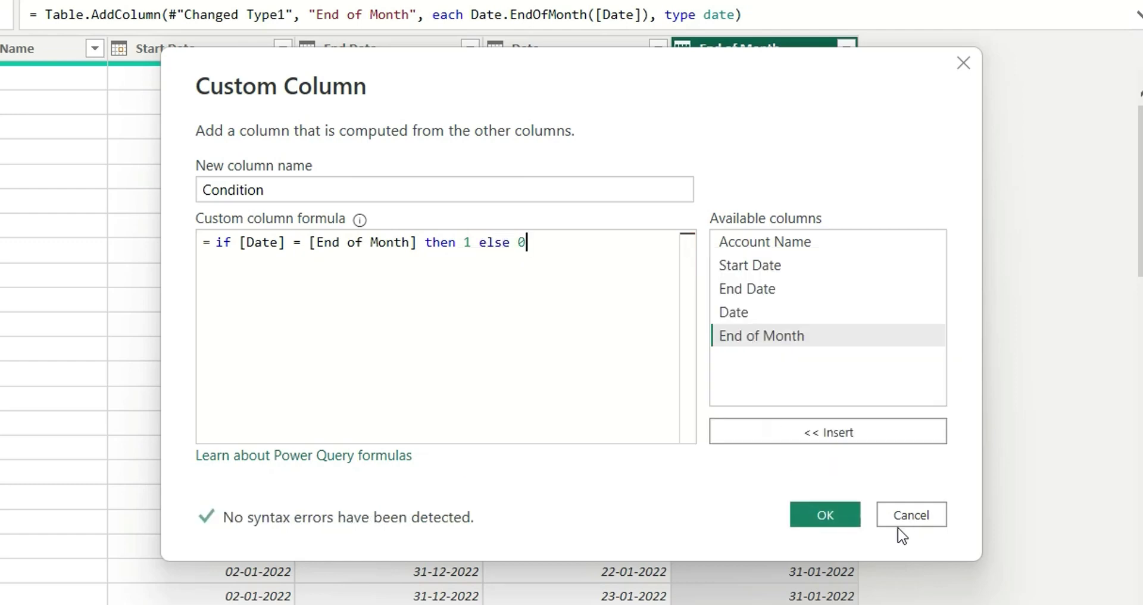
Add the Condition column and filter out 0, keeping only month-end rows.
click(825, 516)
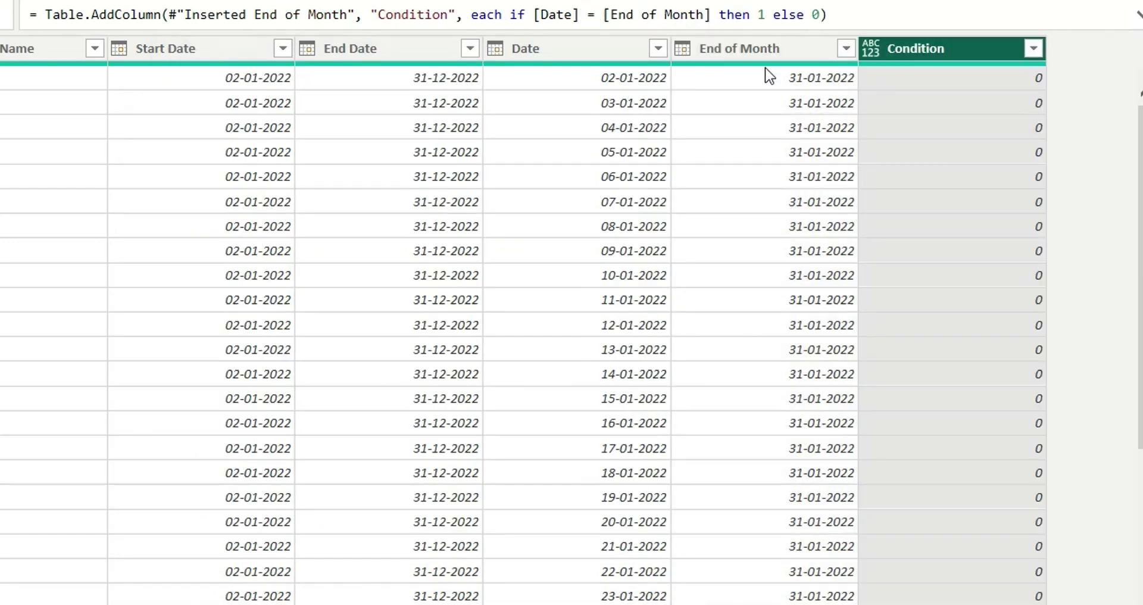
click(1033, 48)
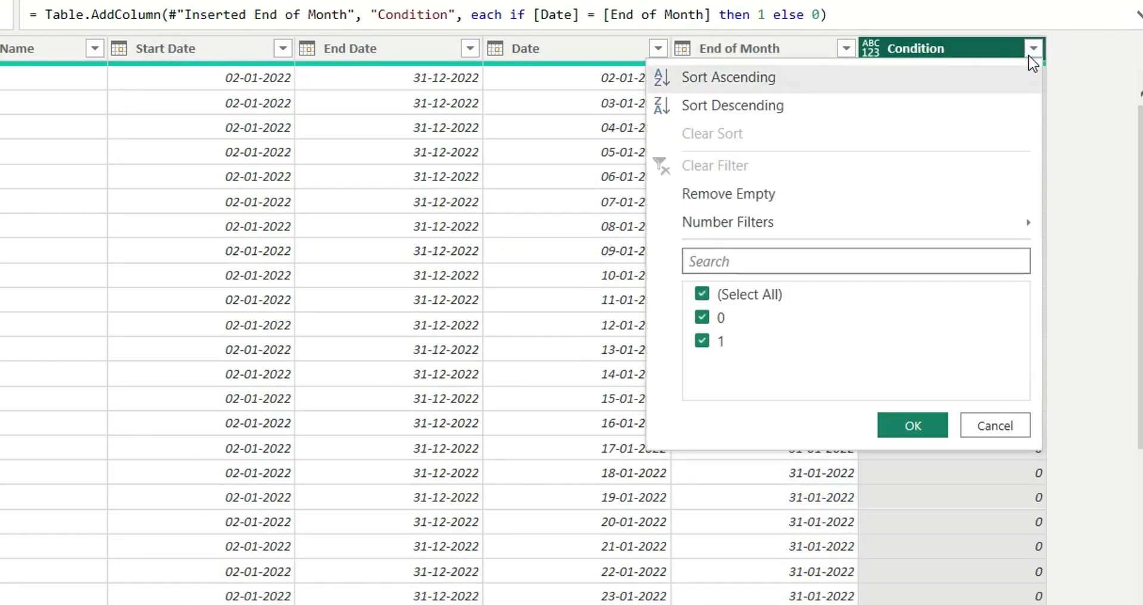
click(702, 317)
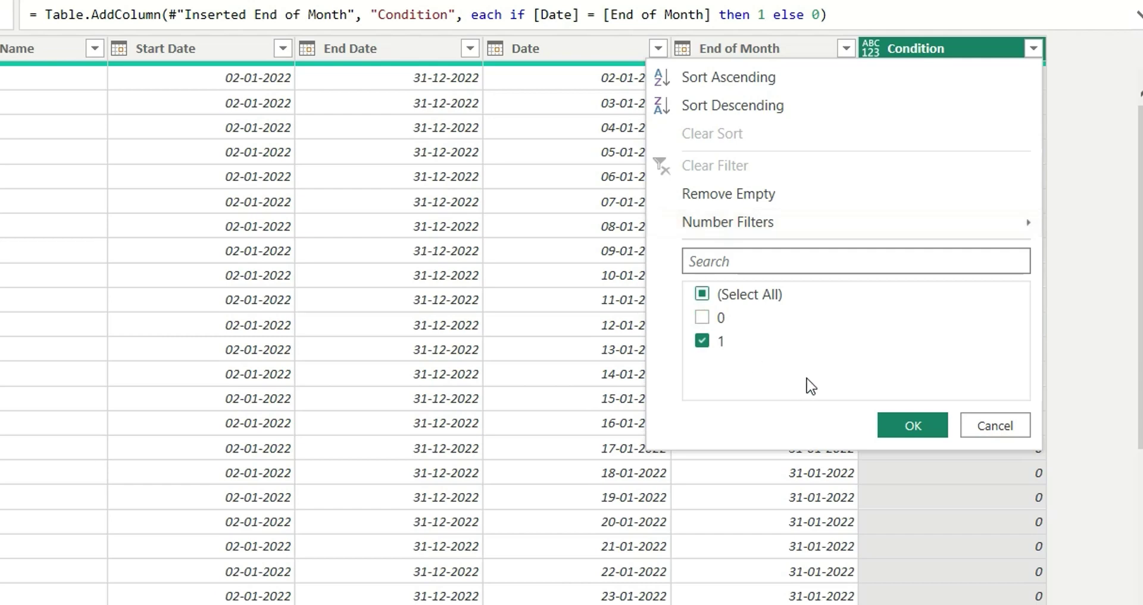
click(901, 419)
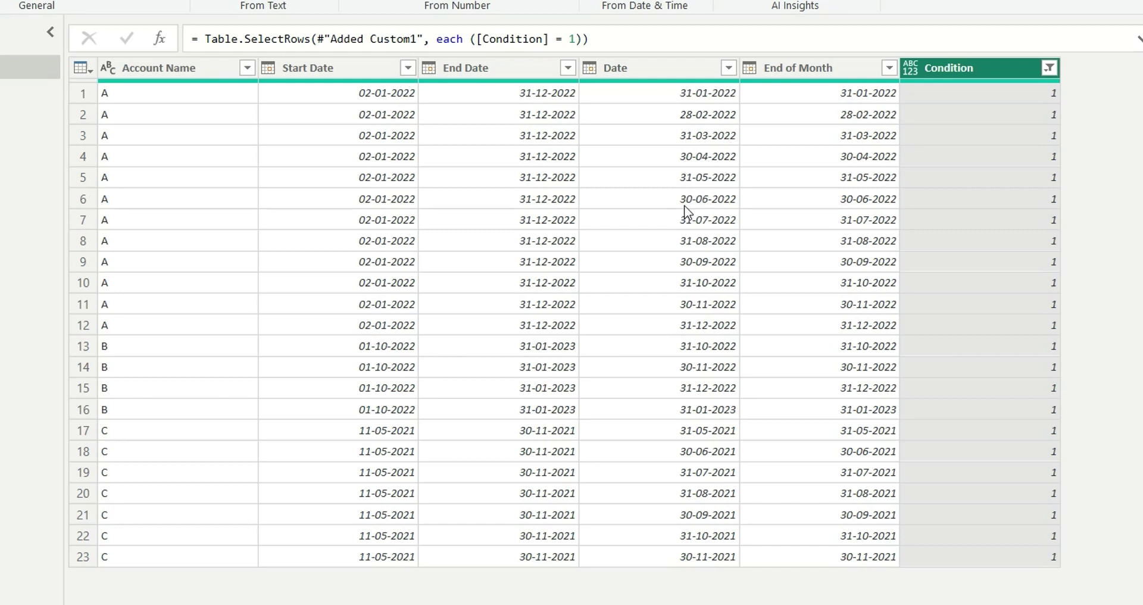
Remove the End of Month and Condition columns with Choose Columns.
click(715, 224)
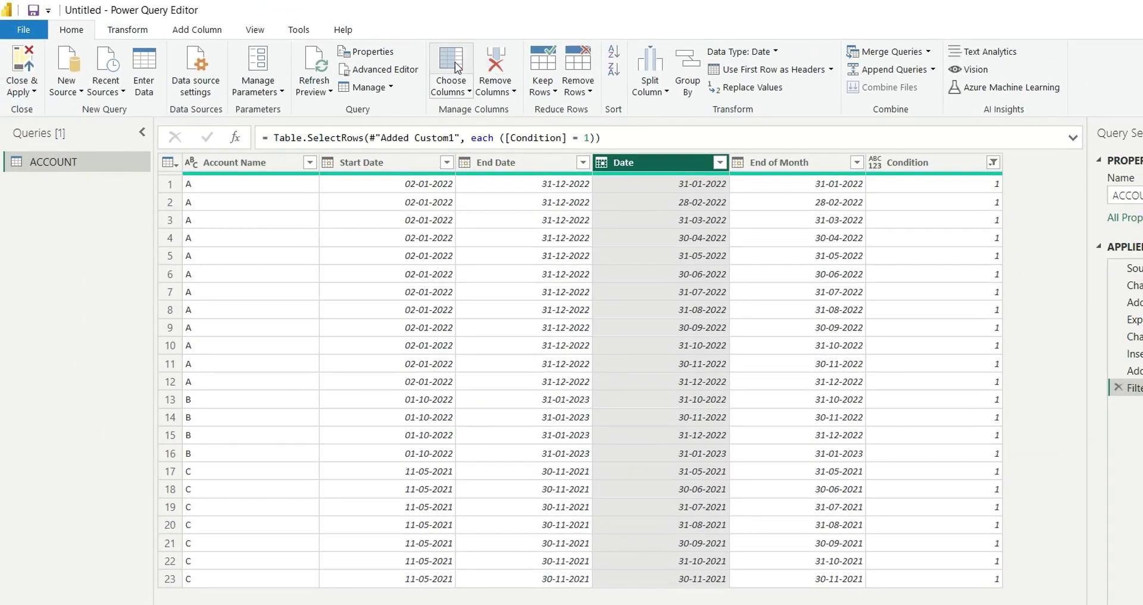
click(455, 62)
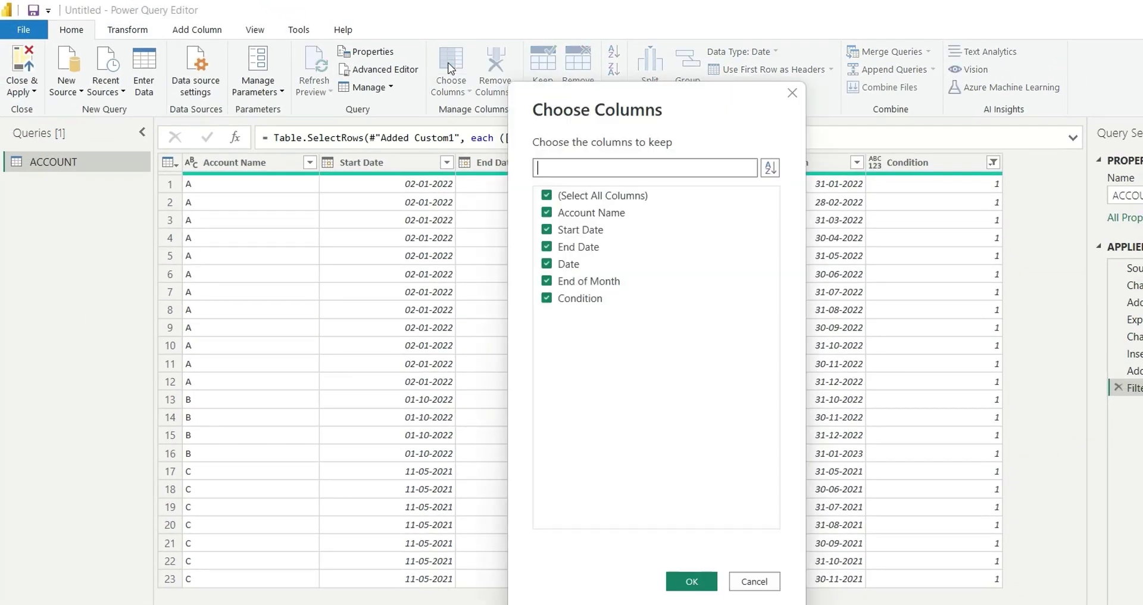
click(546, 281)
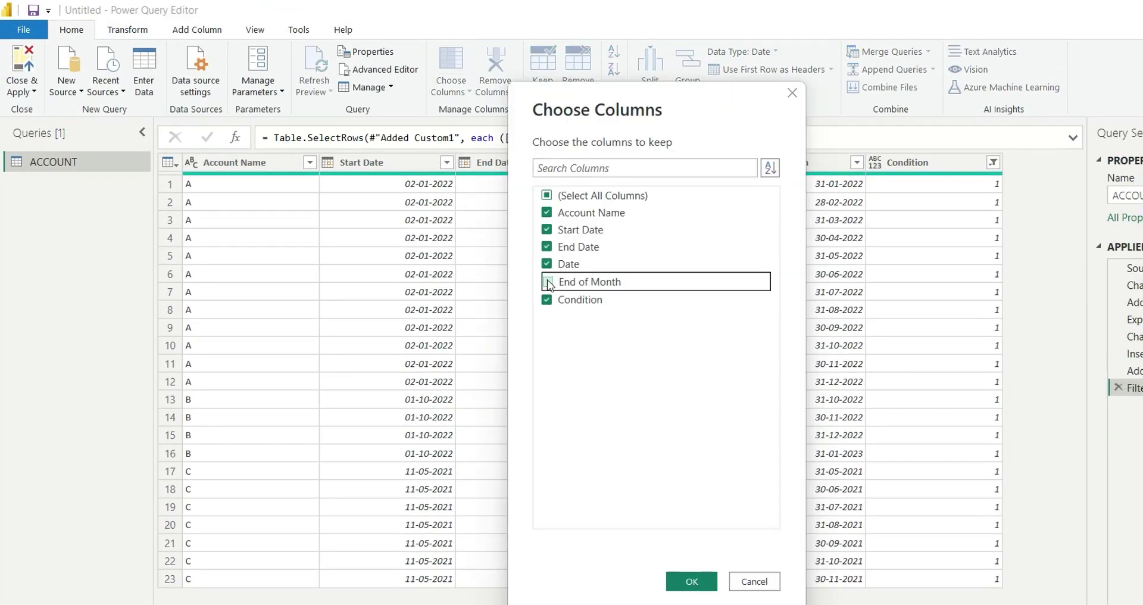
click(546, 299)
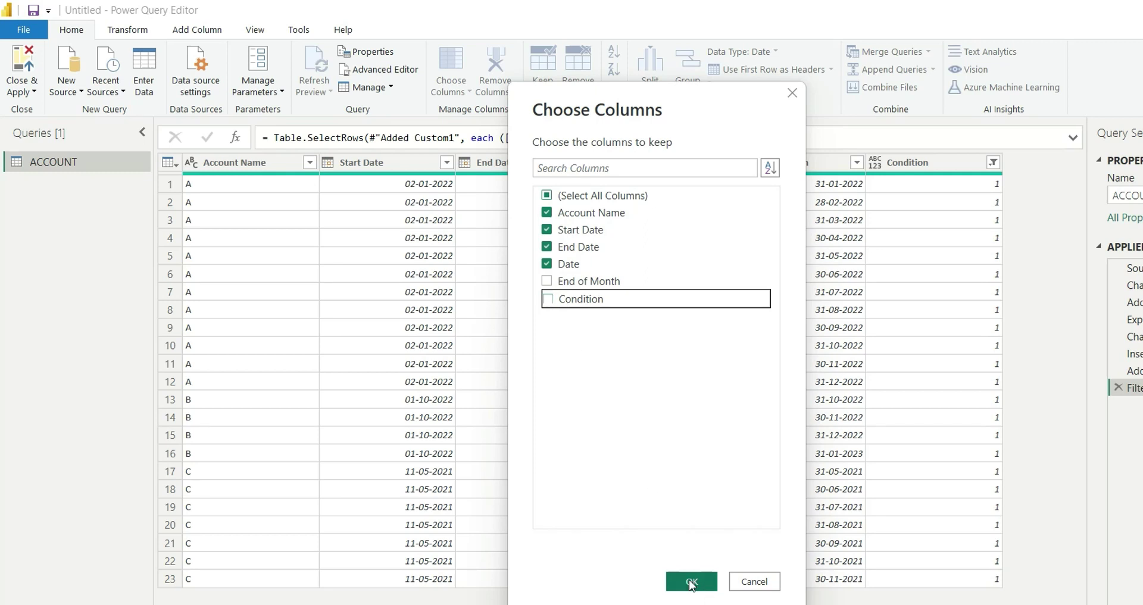
click(692, 582)
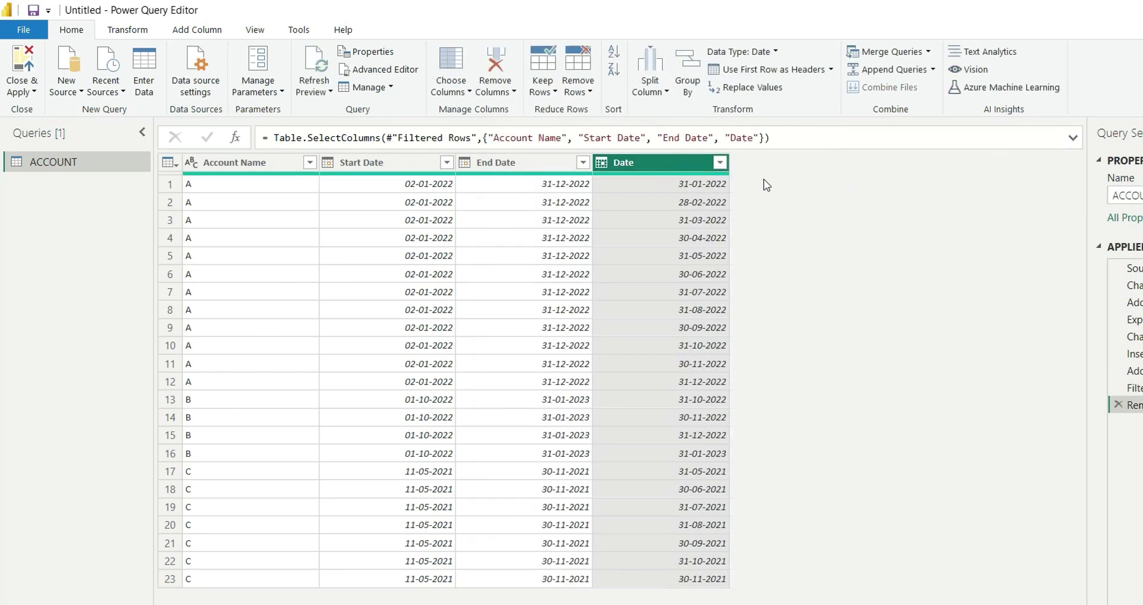